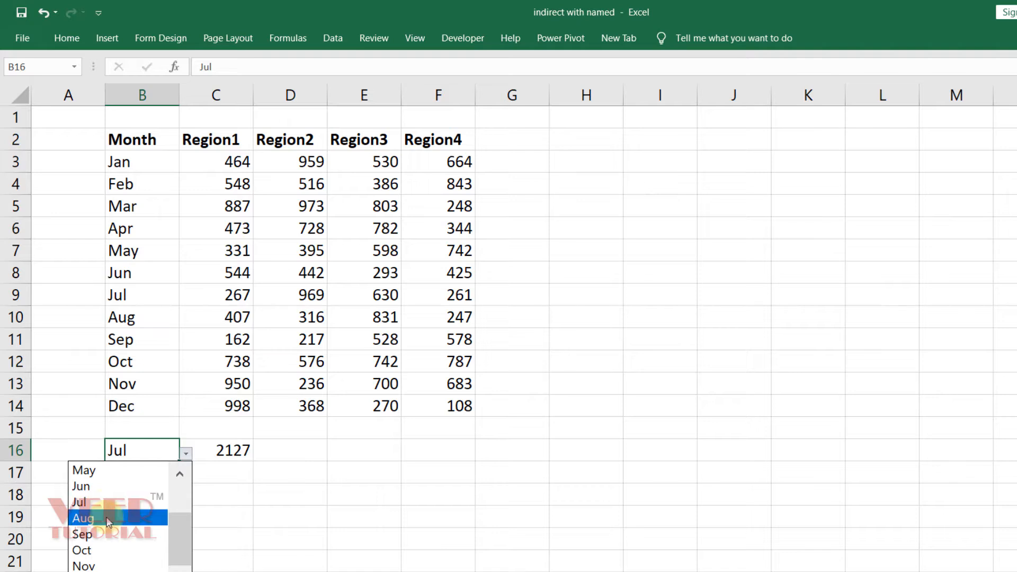
Step: Choose Aug from the month drop-down in B16
click(109, 519)
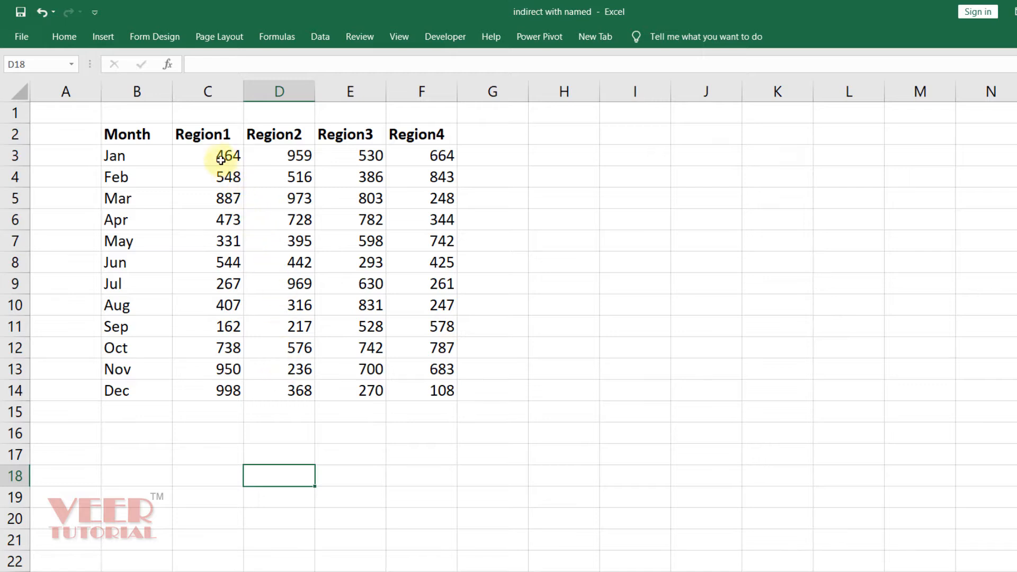
Step: Define the workbook name Jan for the January region values in C3:F3
drag(219, 159, 410, 154)
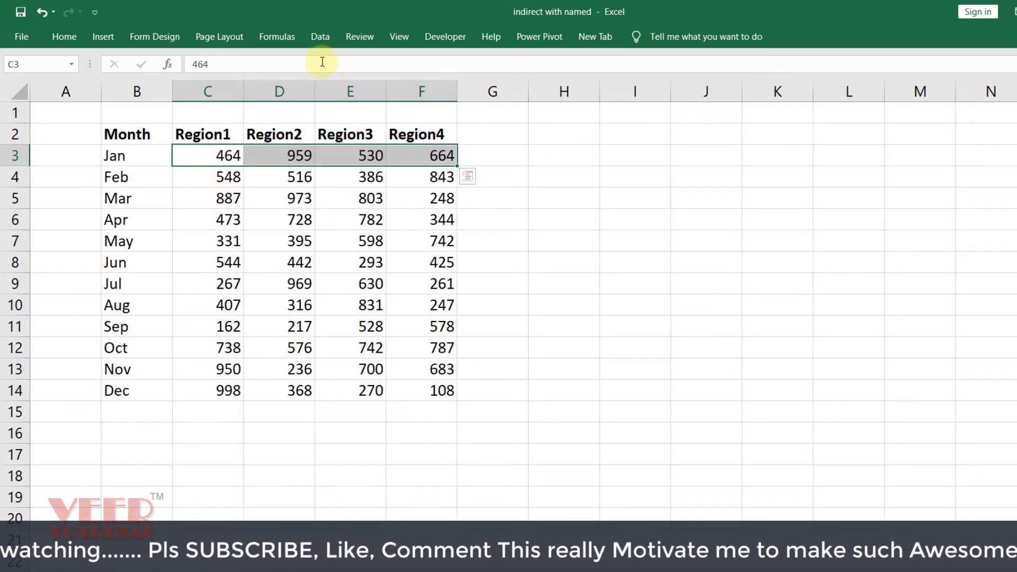
click(276, 41)
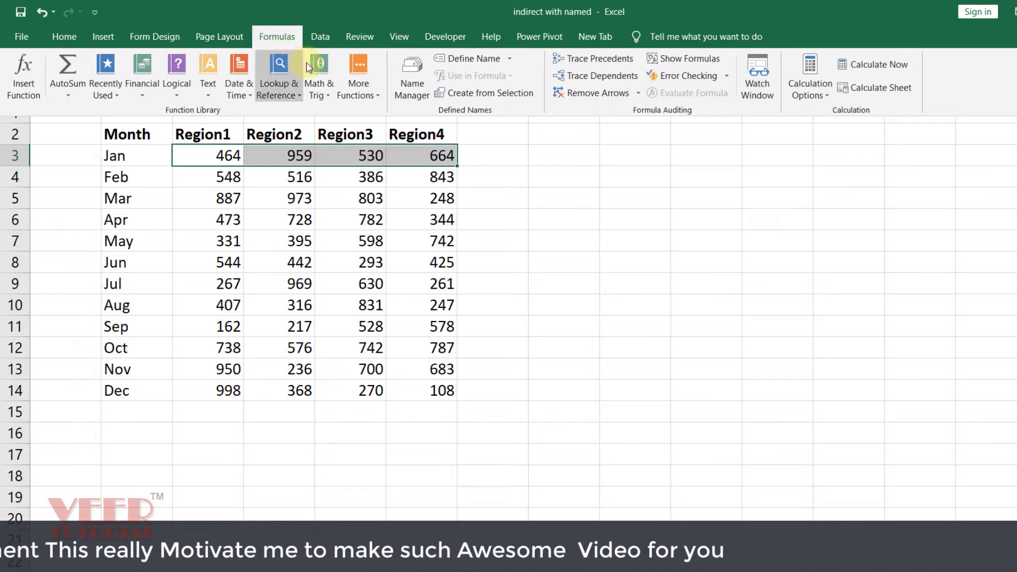
click(468, 60)
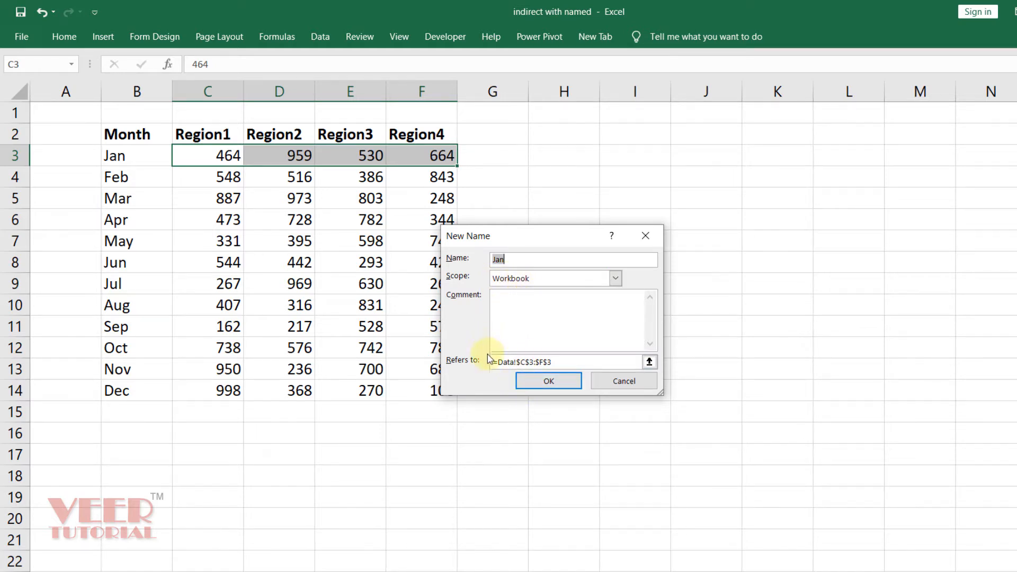
click(545, 389)
Step: Define the workbook name Feb for the region values in C4:F4, and select the March values in C5:F5
drag(227, 178, 430, 183)
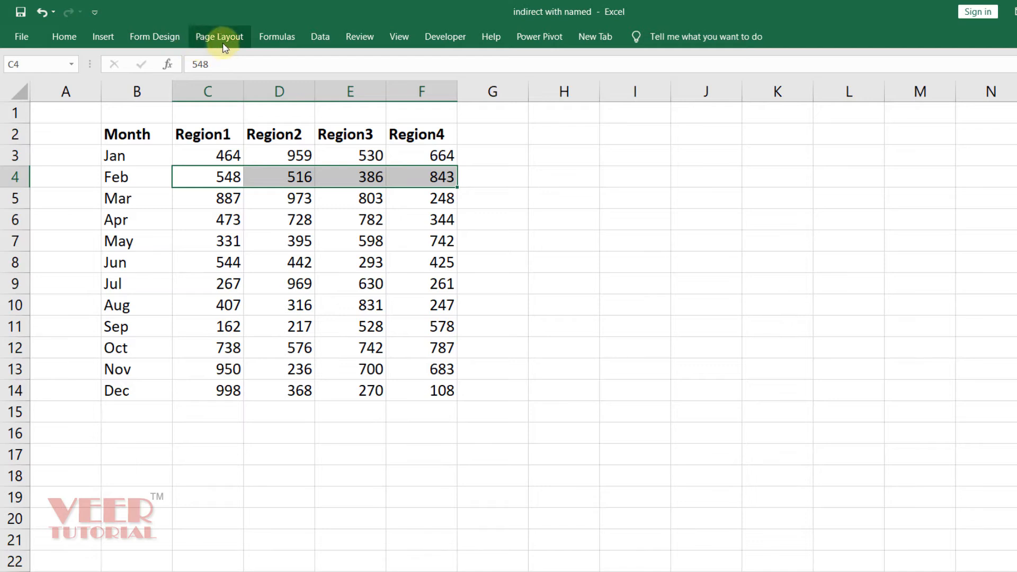
click(280, 38)
click(467, 59)
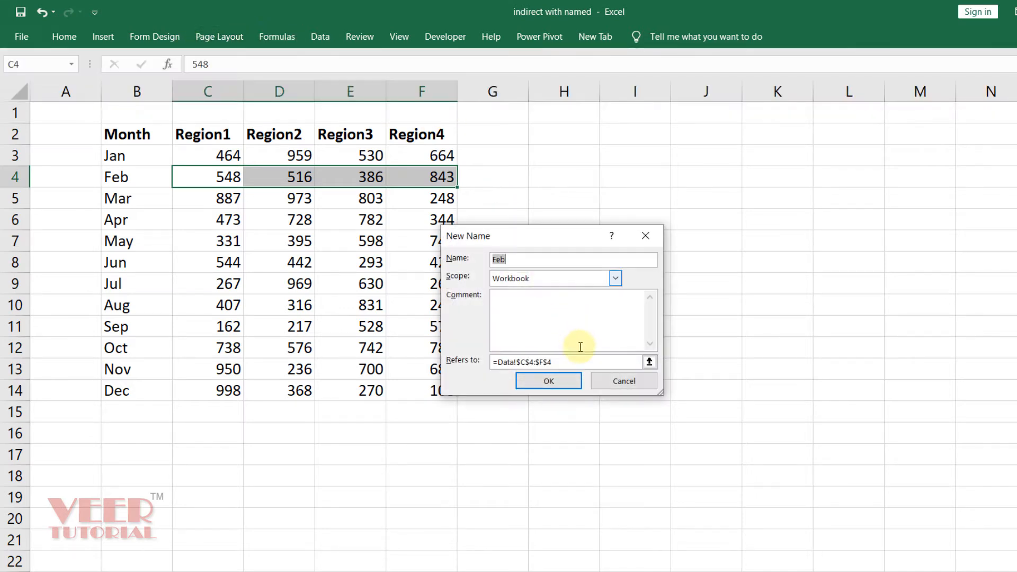
click(548, 382)
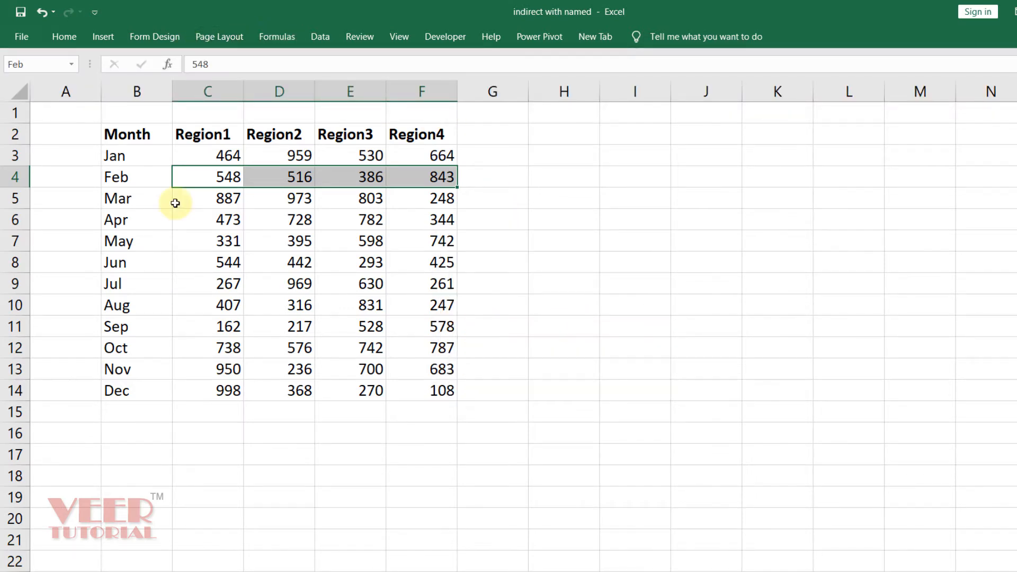
drag(223, 200, 391, 200)
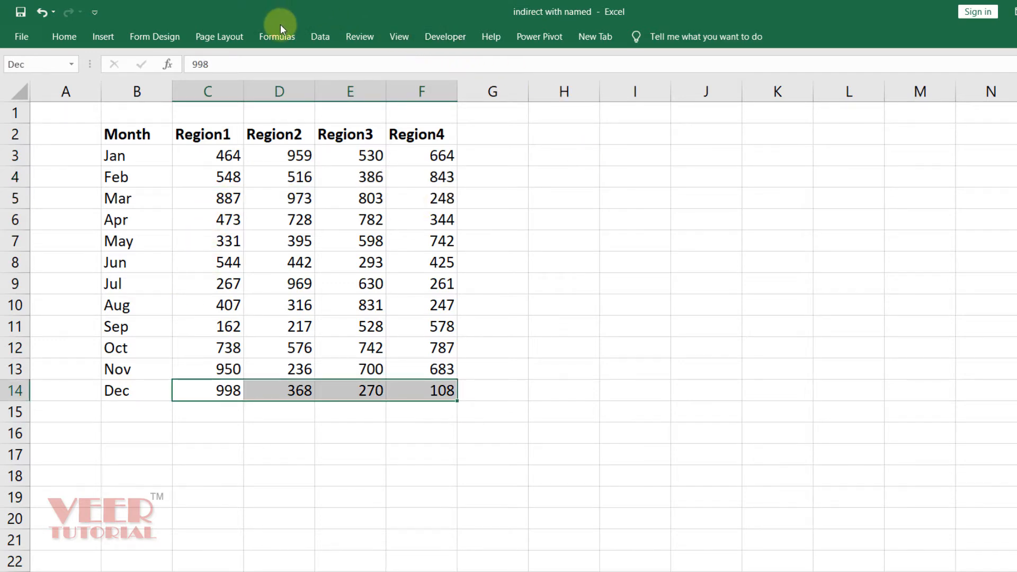
Step: Review the defined month names and inspect the definition of Apr without changing it
click(281, 32)
click(412, 89)
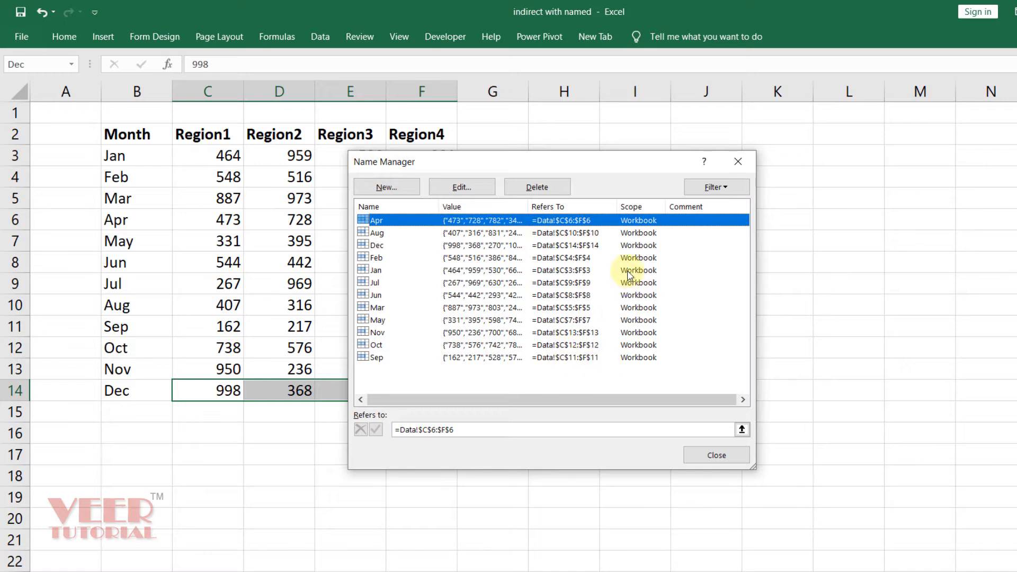
click(462, 187)
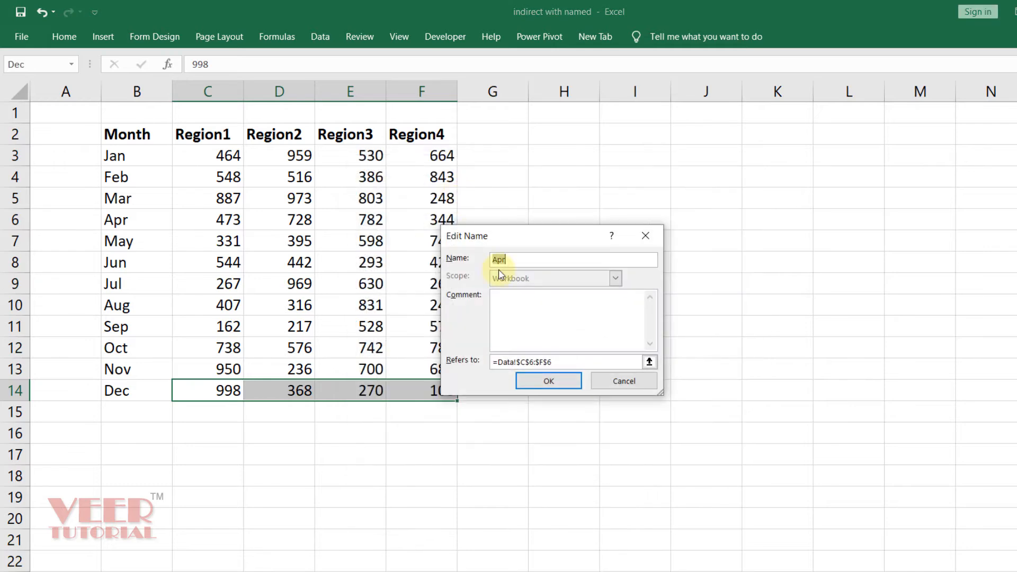
click(625, 382)
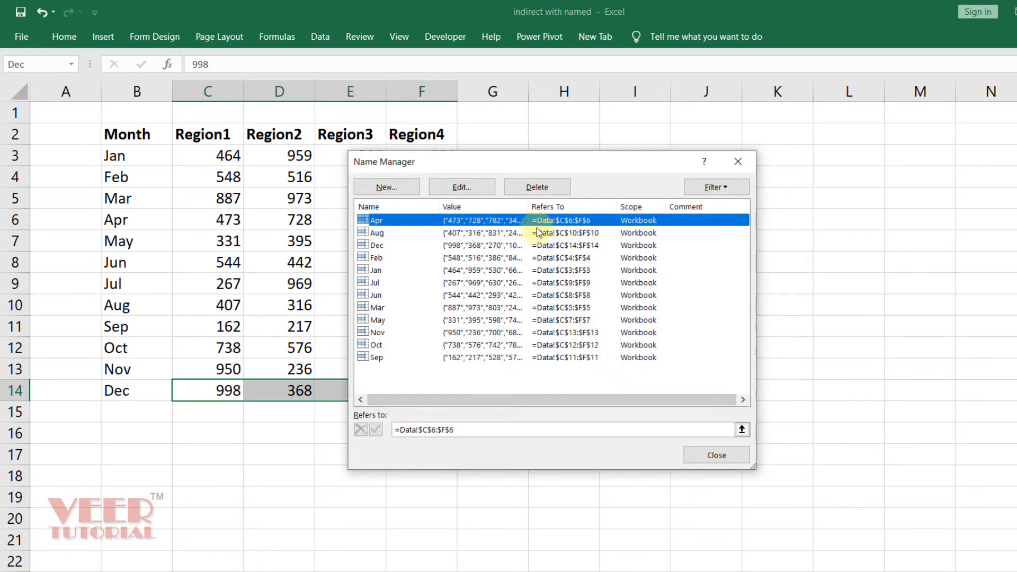
click(723, 460)
Step: Add a list validation to B16 with the months in B3:B14 as its source, and choose Jan from it
key(Down)
key(Down)
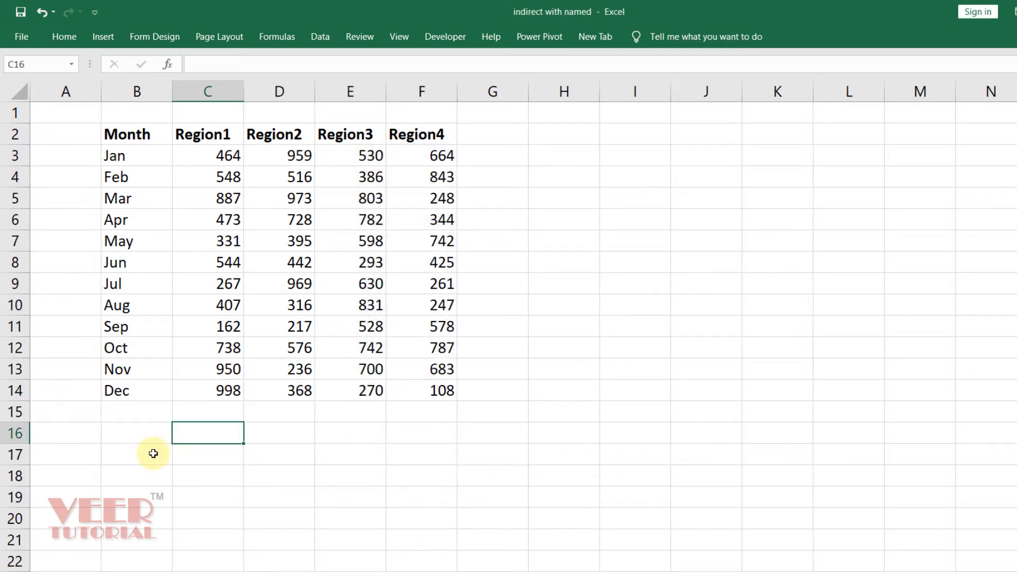
click(135, 436)
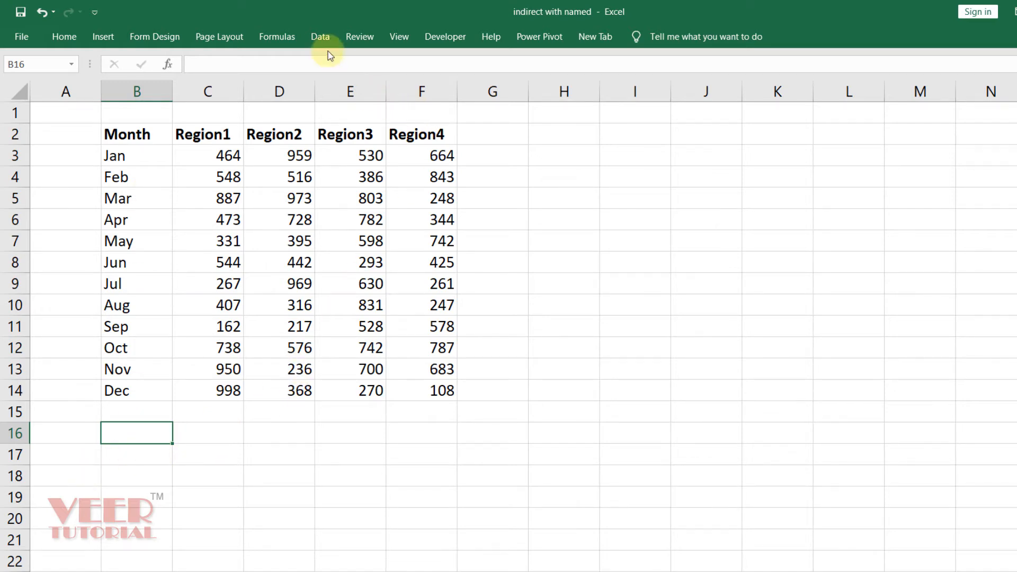
click(322, 39)
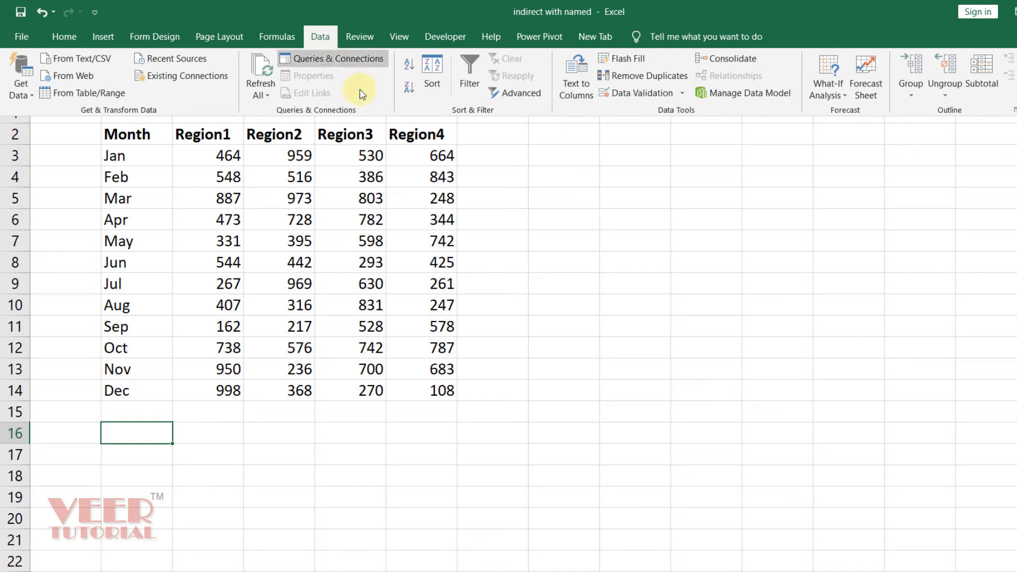
click(642, 93)
click(423, 275)
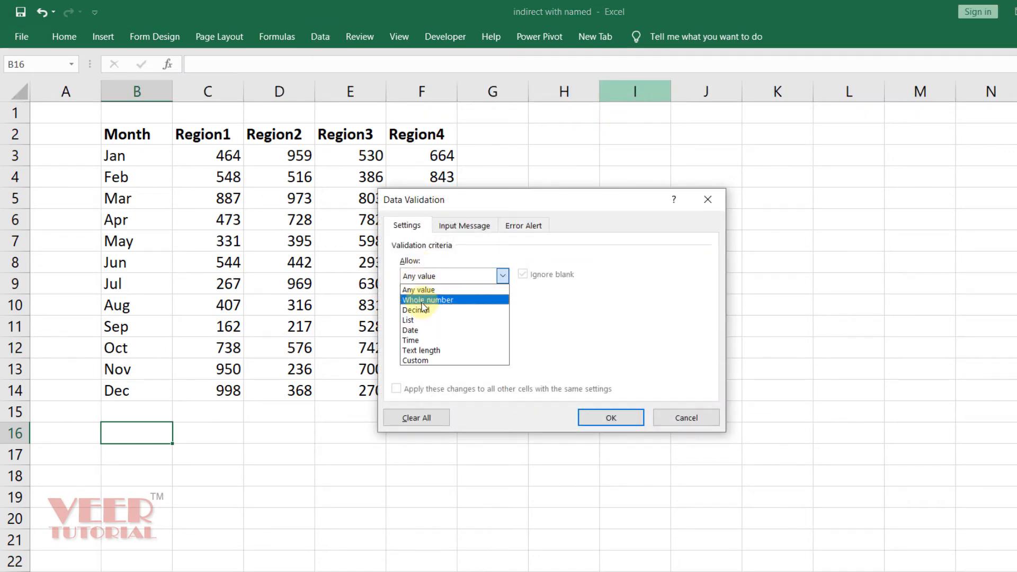
click(423, 321)
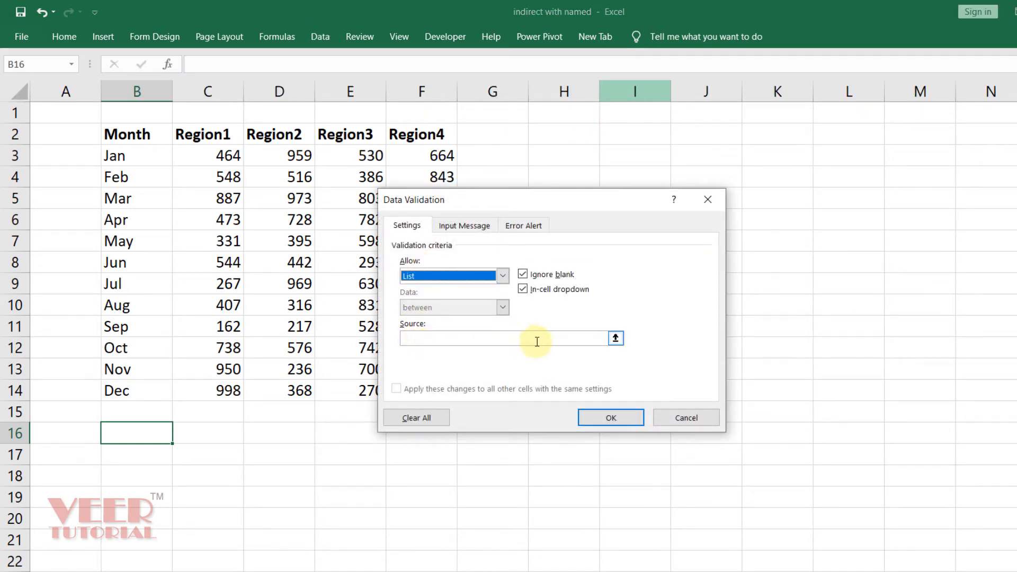
click(615, 338)
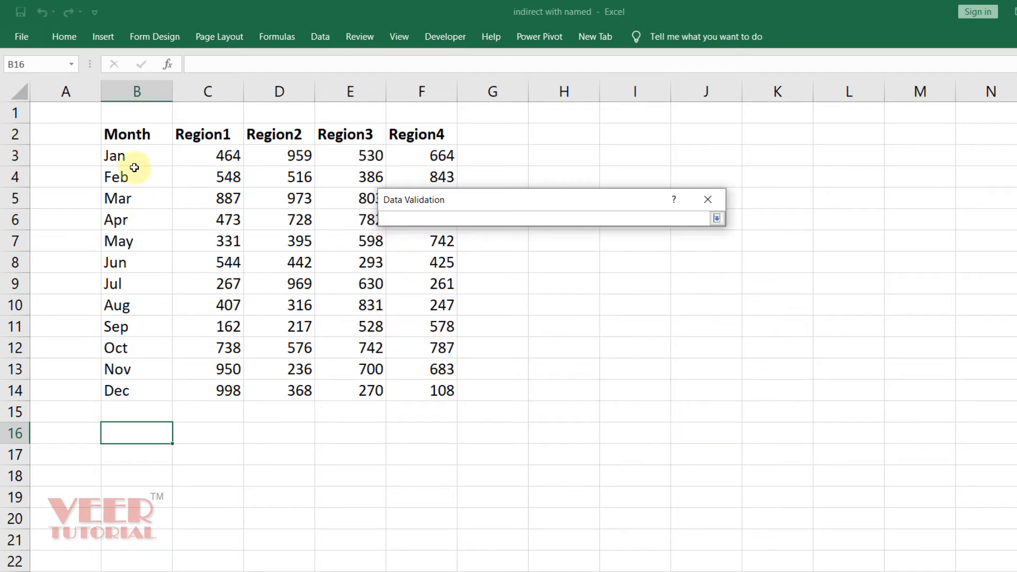
drag(134, 159, 132, 387)
key(Return)
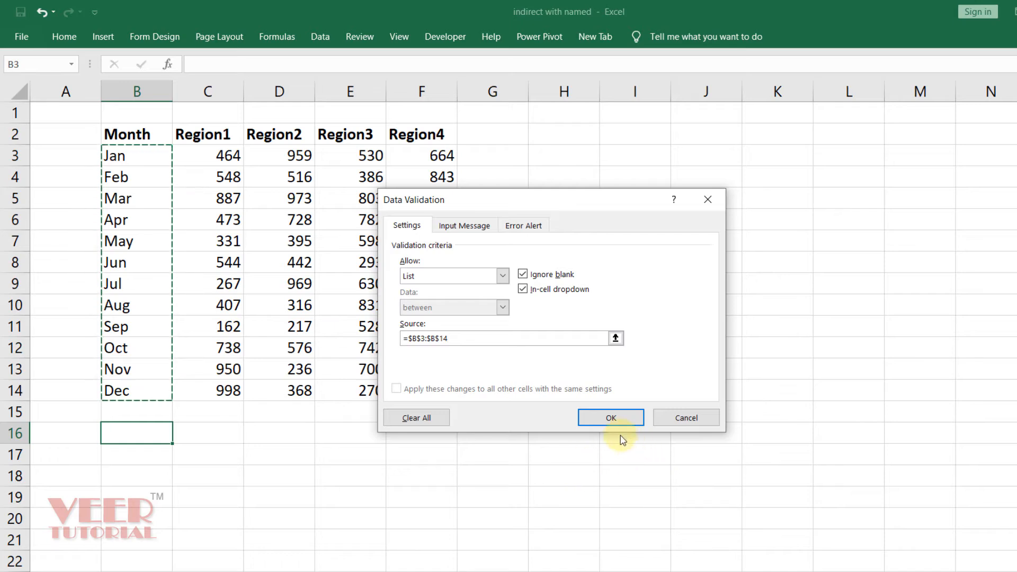
click(612, 419)
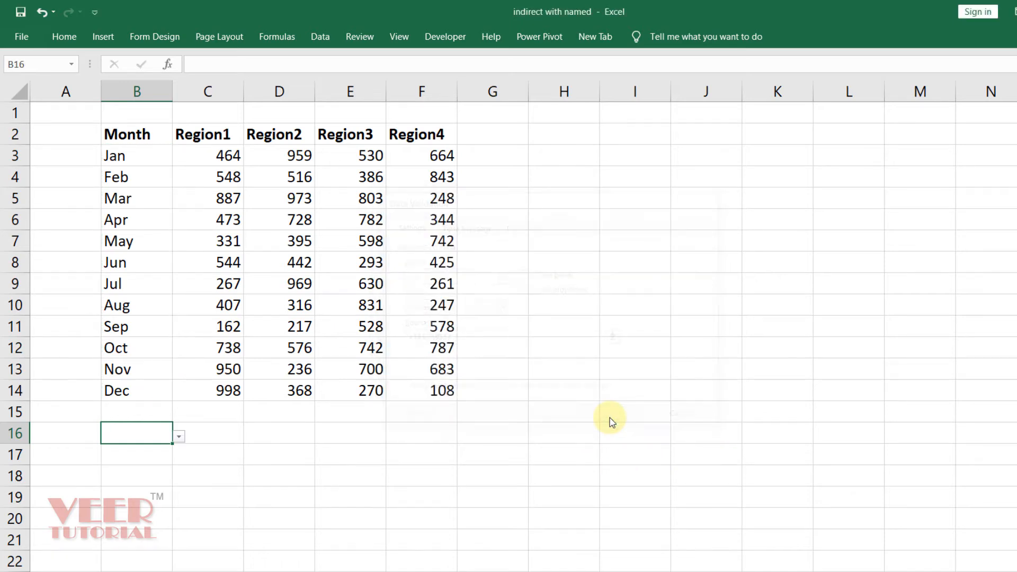
click(178, 438)
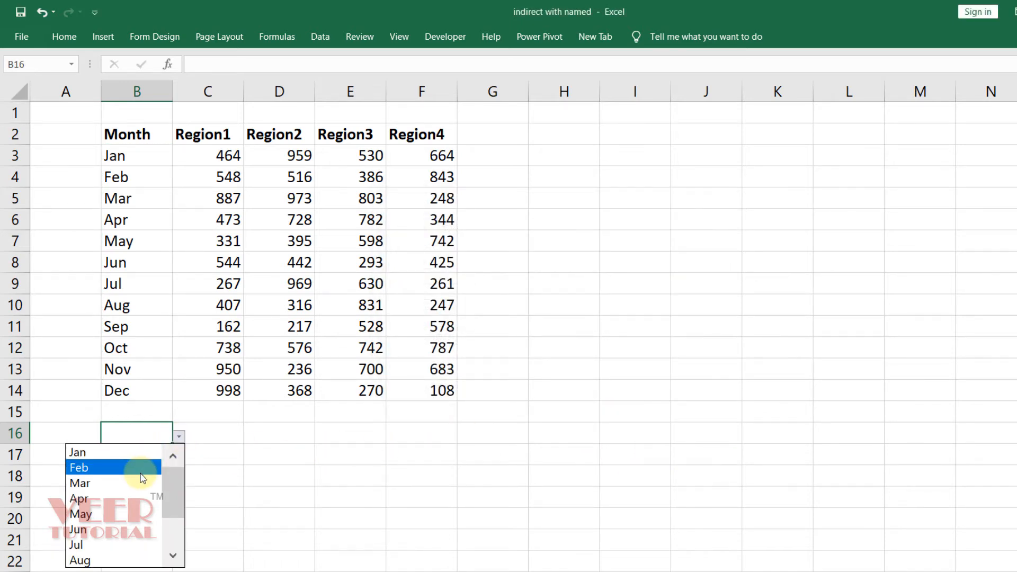
click(131, 454)
Step: Enter the formula =SUM(INDIRECT(B16)) in C16 to total the chosen month's named range
click(214, 433)
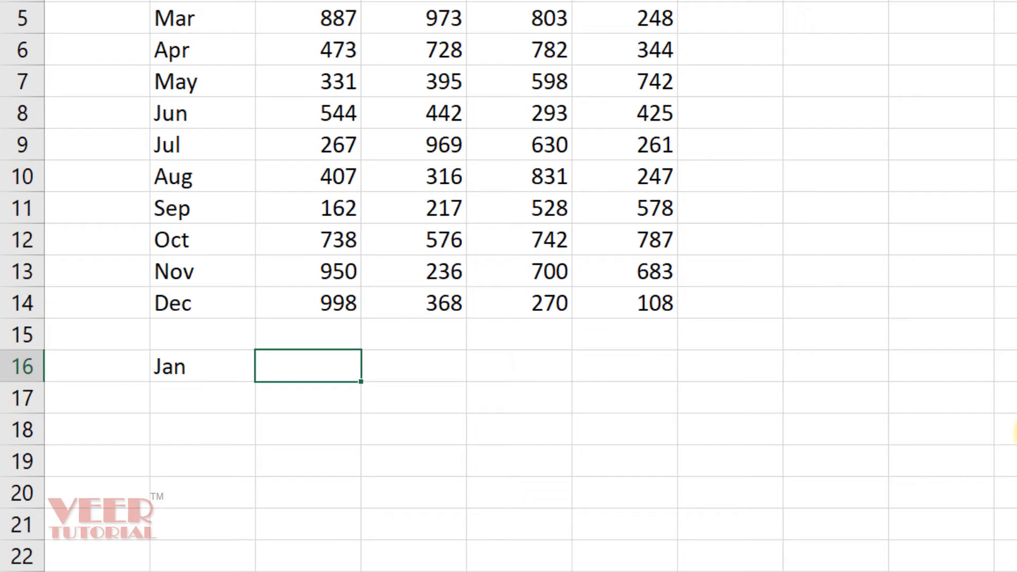
text(=s)
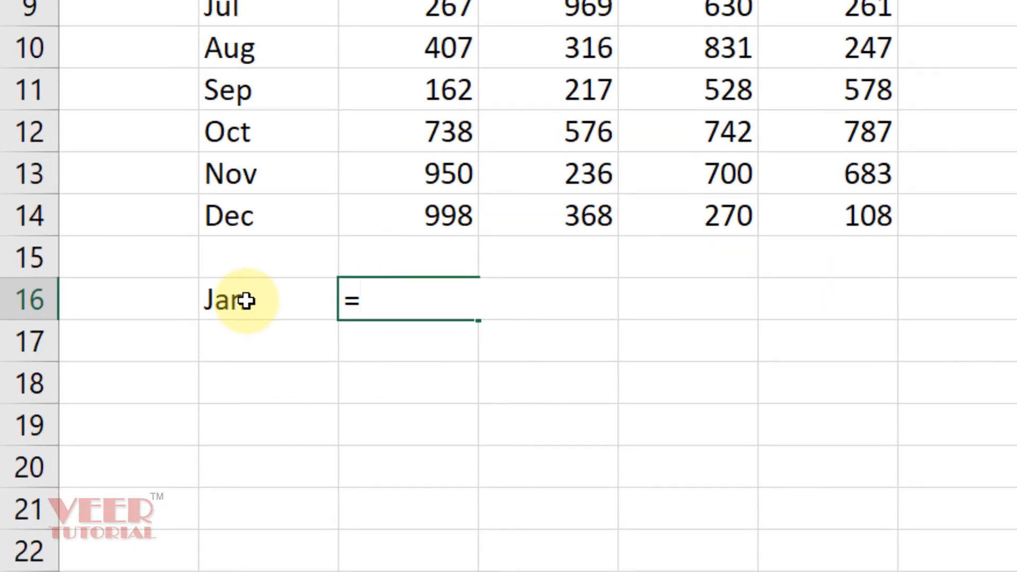
text(um)
key(Tab)
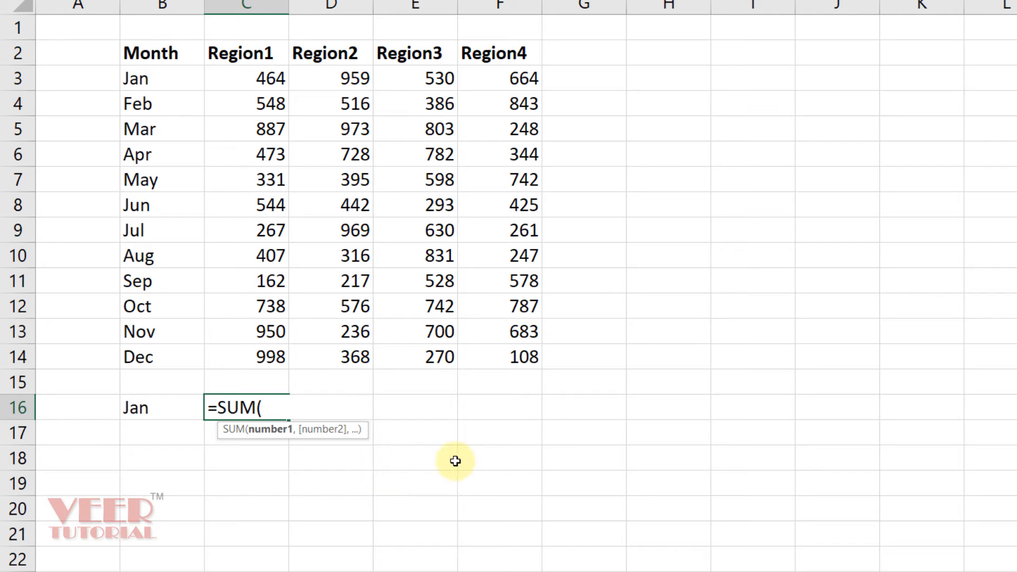
text(in)
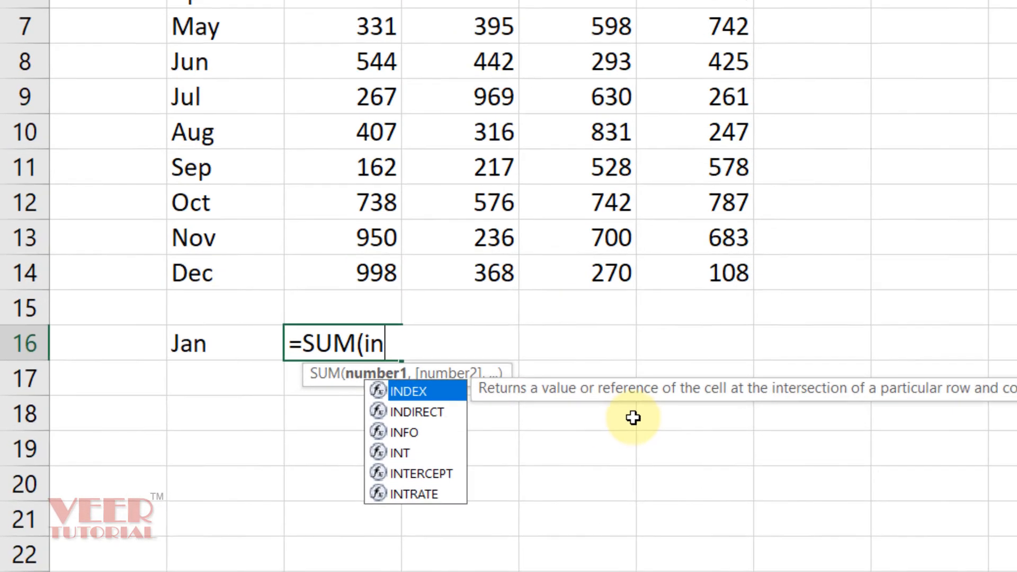
key(Down)
key(Tab)
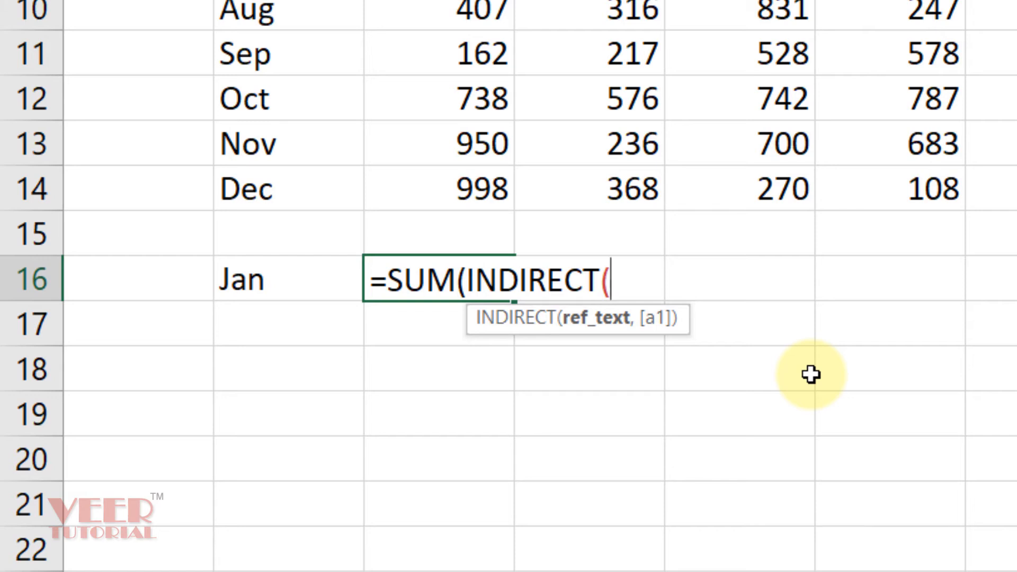
click(280, 281)
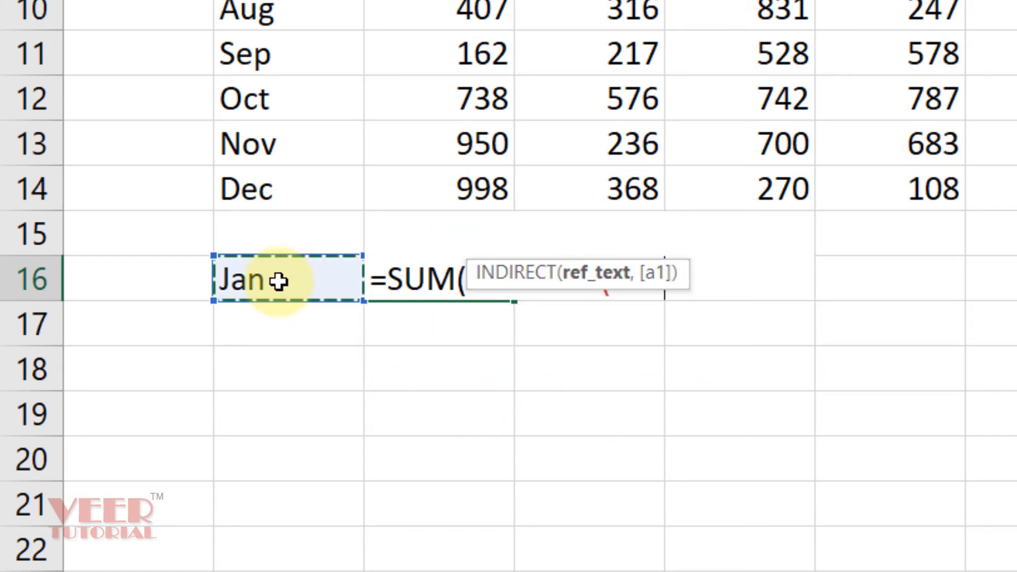
text())
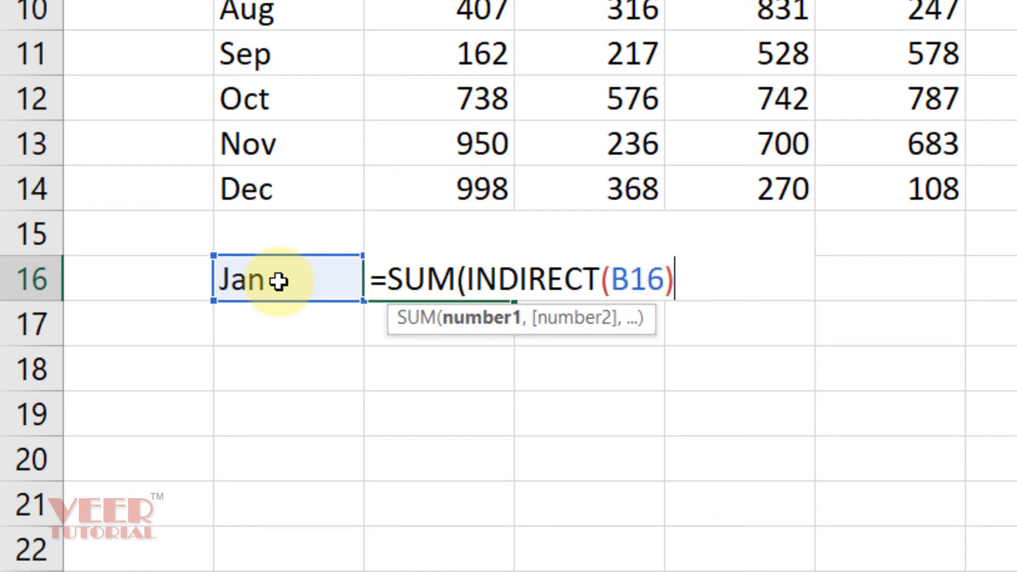
text())
key(Return)
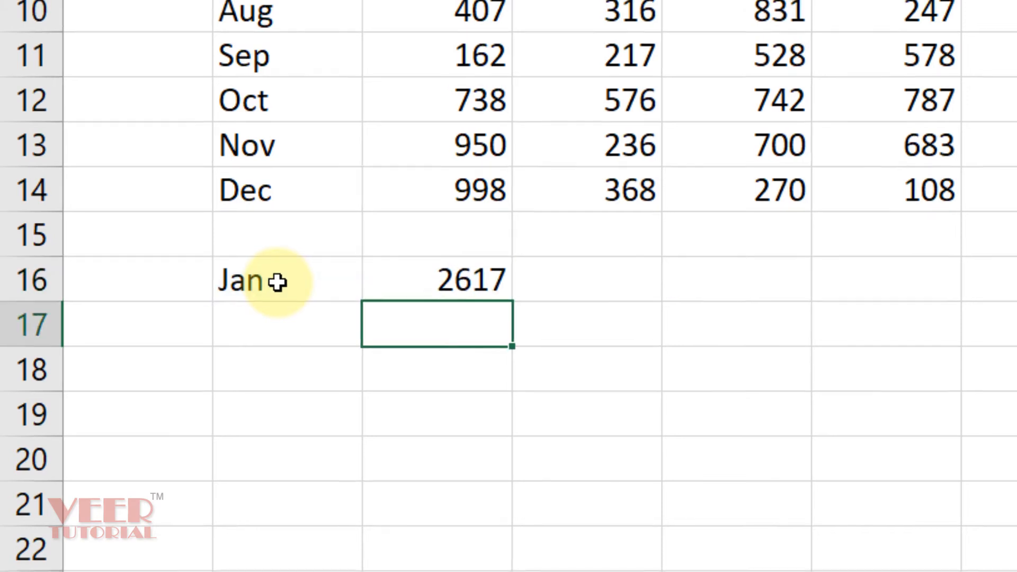
Step: Select the January values in C3:F3 to check their sum against the total in C16
key(Up)
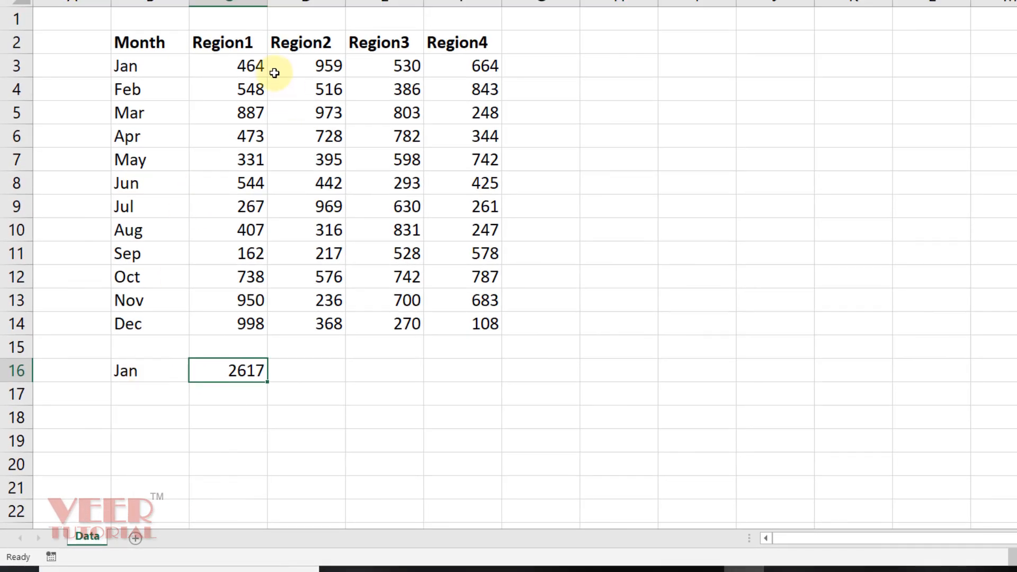
drag(252, 64, 488, 69)
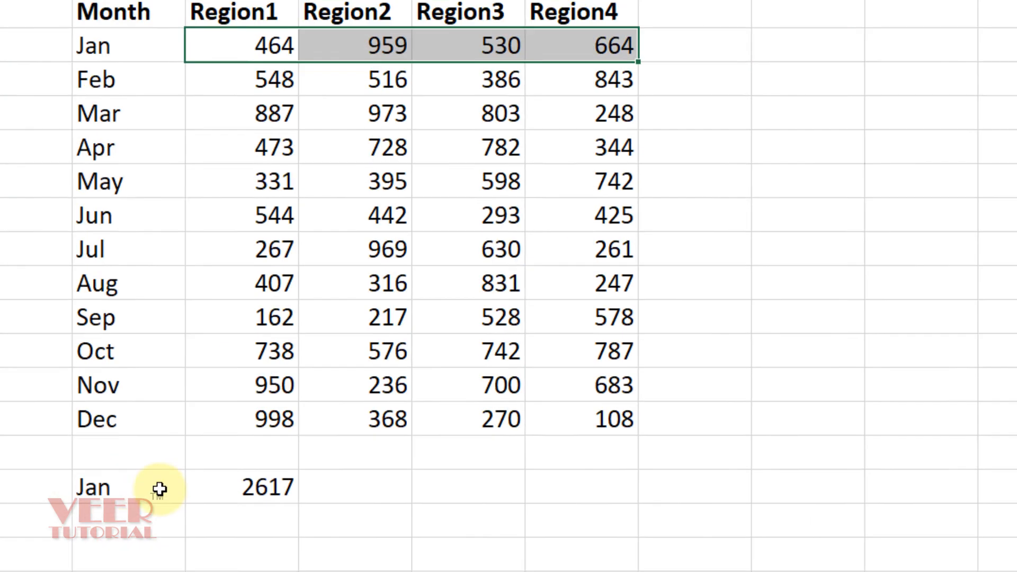
Step: Test the month drop-down in B16 by choosing Feb, May and finally Sep
click(165, 493)
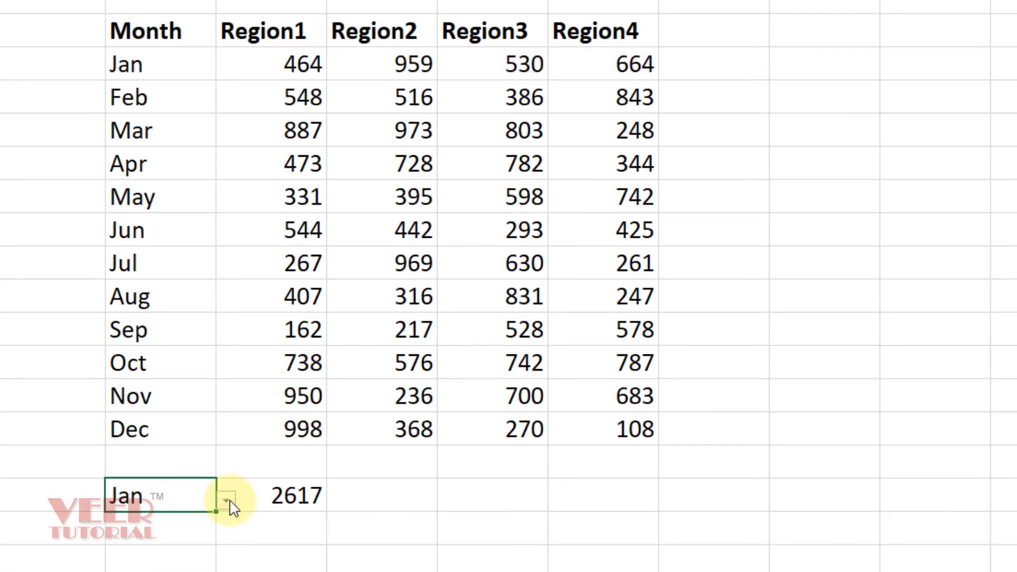
click(227, 501)
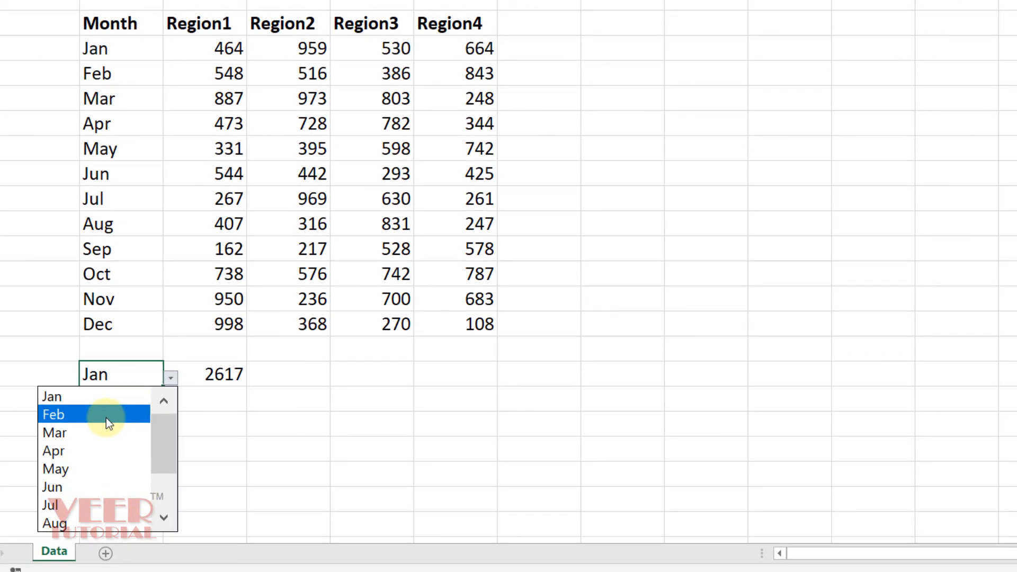
click(106, 417)
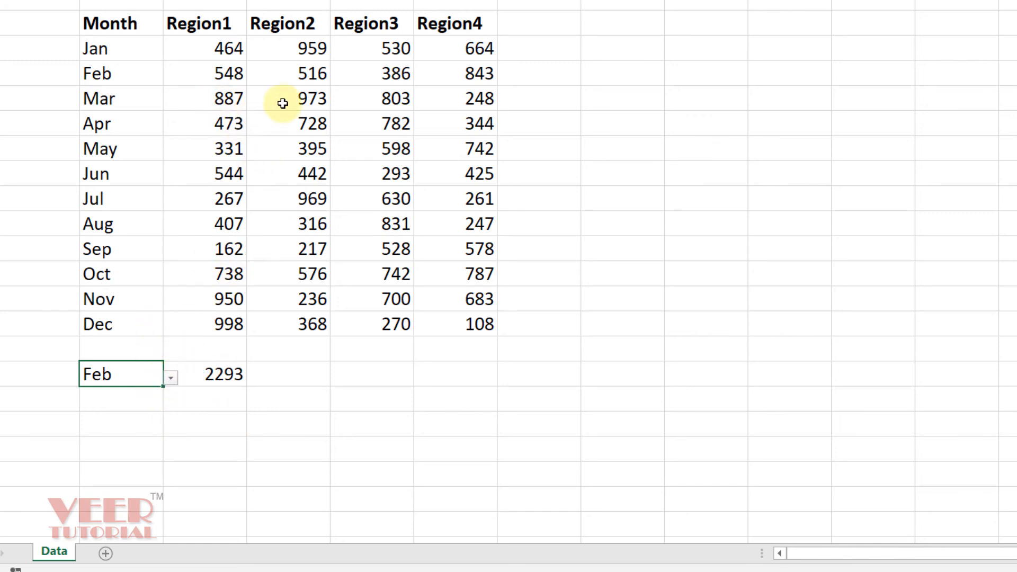
click(171, 377)
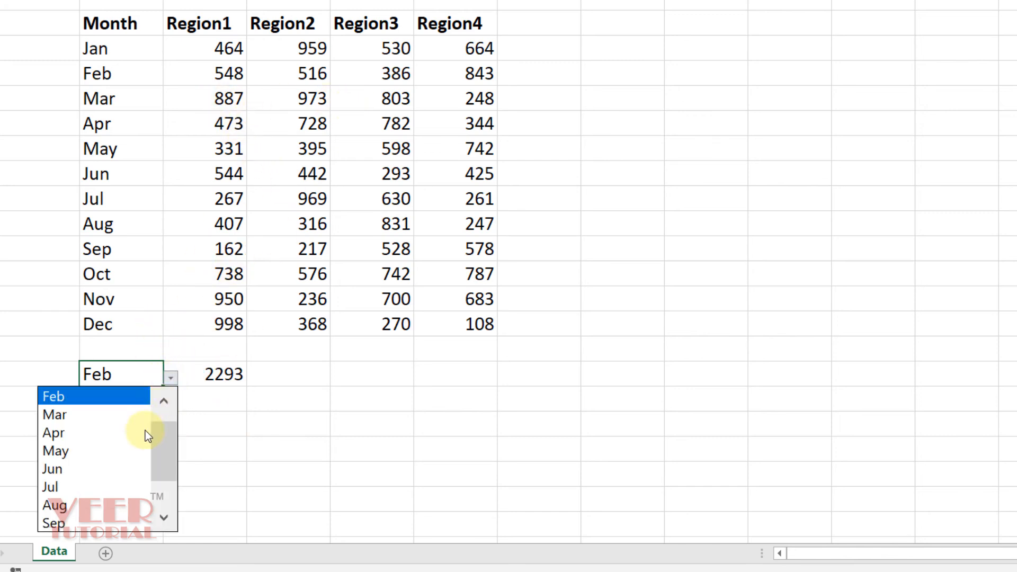
click(104, 451)
click(171, 378)
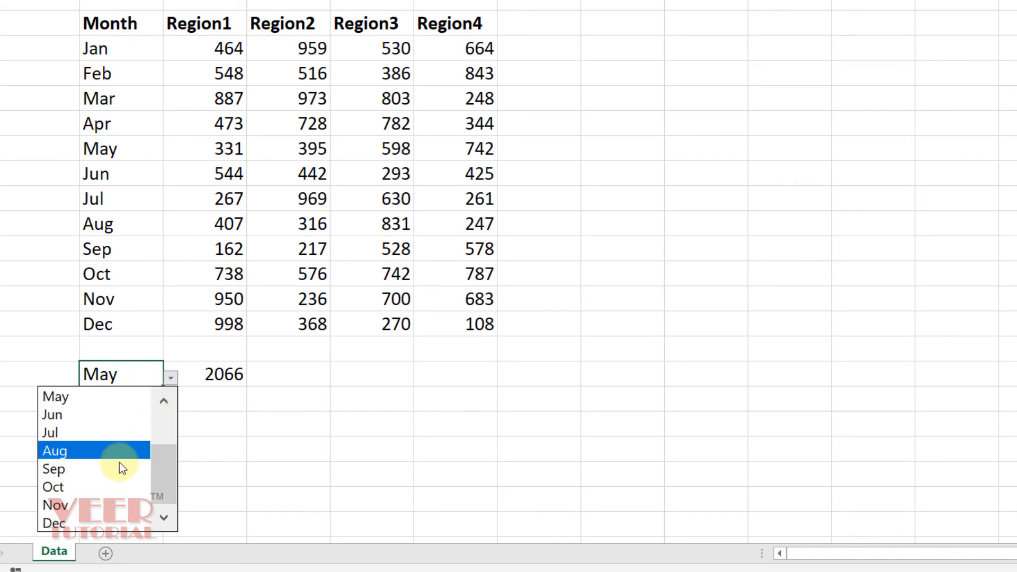
click(120, 466)
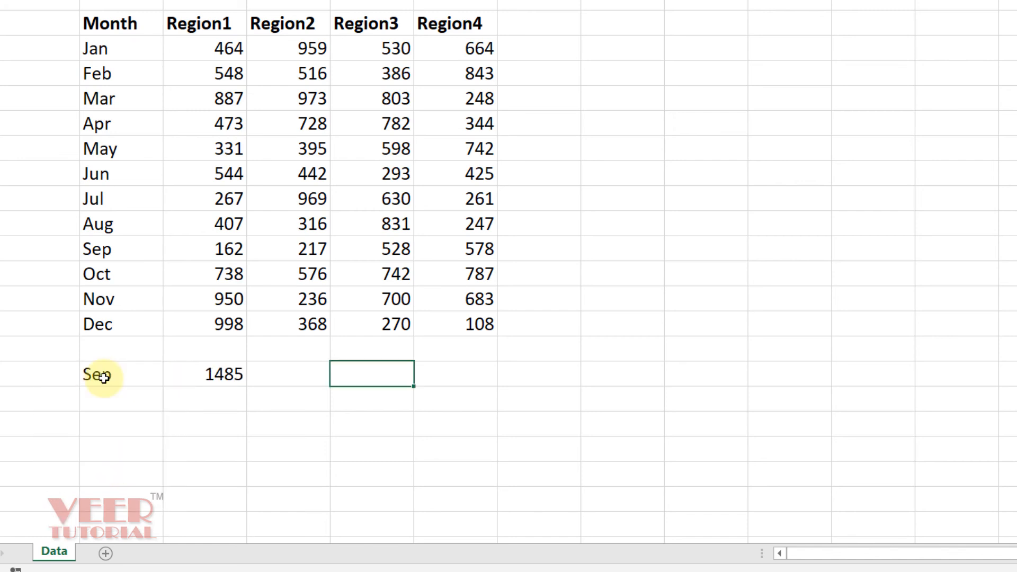